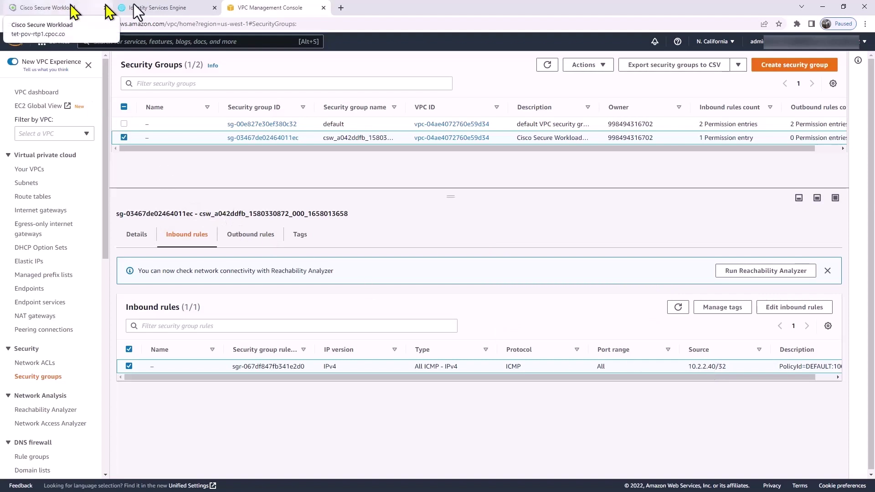
Step: Check contractor1's ISE live log entry (10.11.11.10, ContractorVPN_Allow), then return to the Secure Workload policy list
{"action": "left_click", "coordinate": [150, 5]}
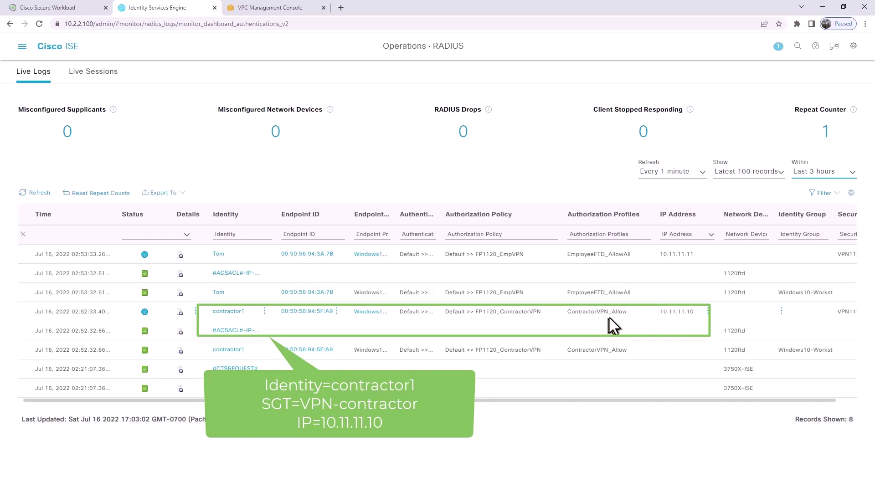
{"action": "left_click", "coordinate": [66, 8]}
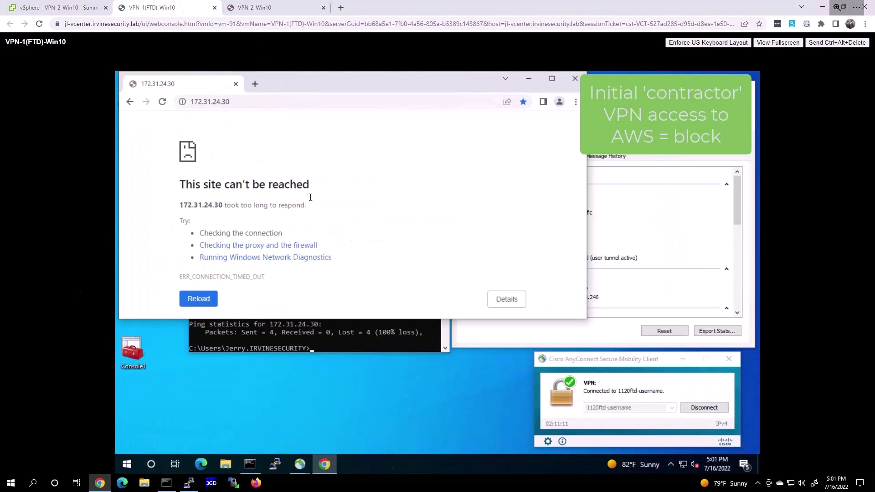
Step: On VPN-1, check AnyConnect statistics, rerun ping 172.31.24.30, and reload the page to confirm it's unreachable
{"action": "left_click", "coordinate": [593, 358]}
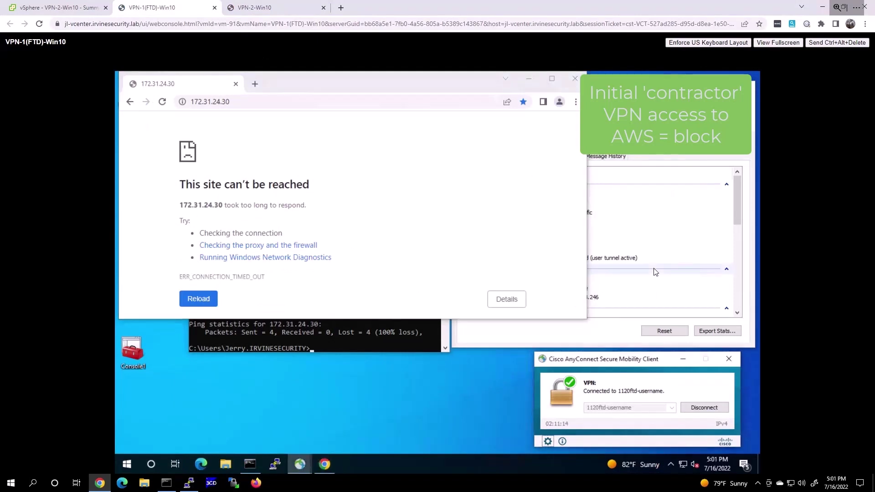
{"action": "left_click", "coordinate": [655, 272]}
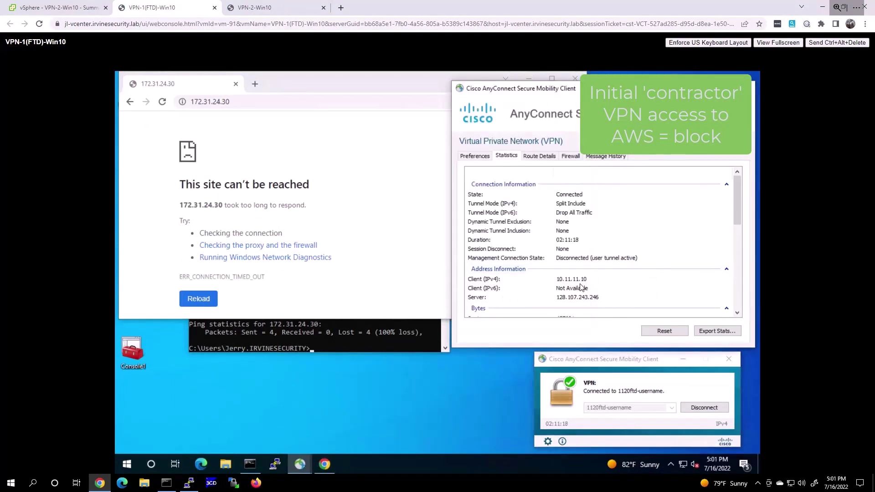
{"action": "left_click", "coordinate": [346, 335]}
{"action": "key", "text": "Up"}
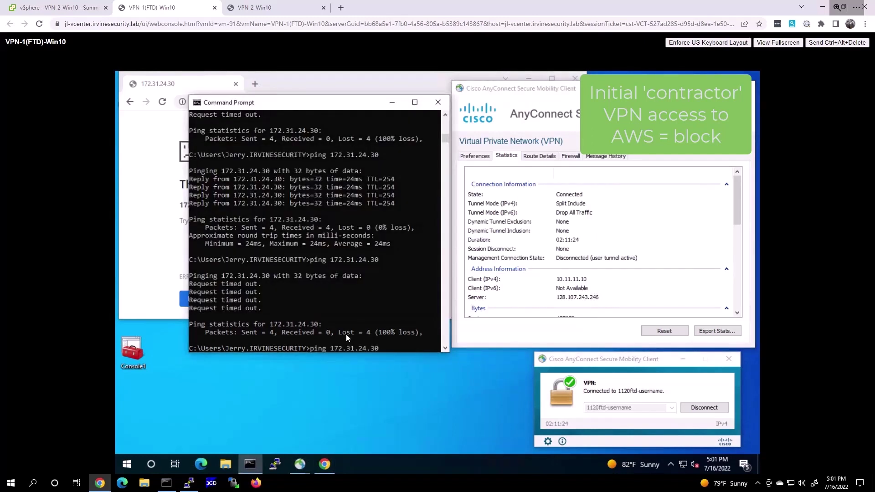
{"action": "key", "text": "Return"}
{"action": "left_click", "coordinate": [143, 184]}
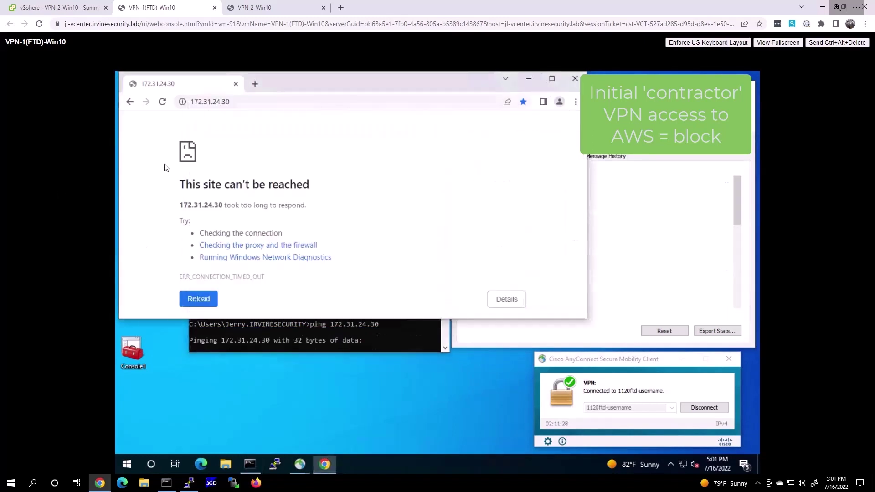
{"action": "left_click", "coordinate": [162, 101]}
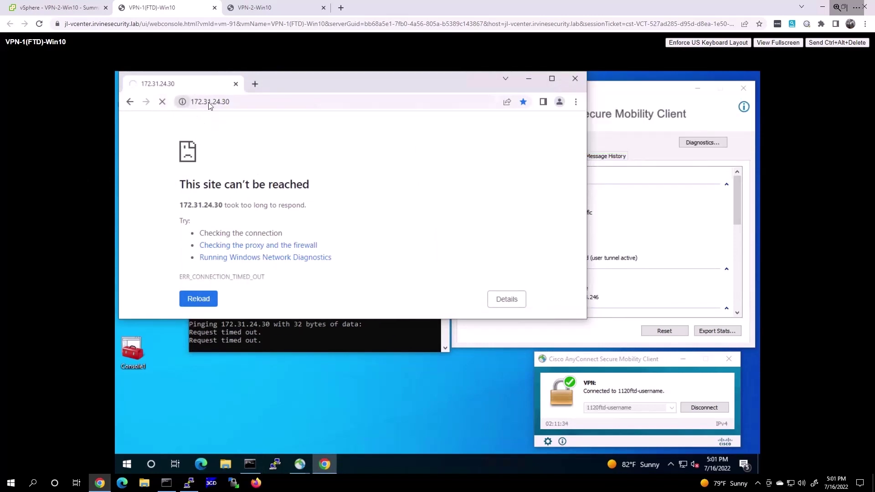
Step: On VPN-2-Win10, check AnyConnect statistics and rerun ping 172.31.24.30, confirming the page stays unreachable
{"action": "left_click", "coordinate": [272, 10]}
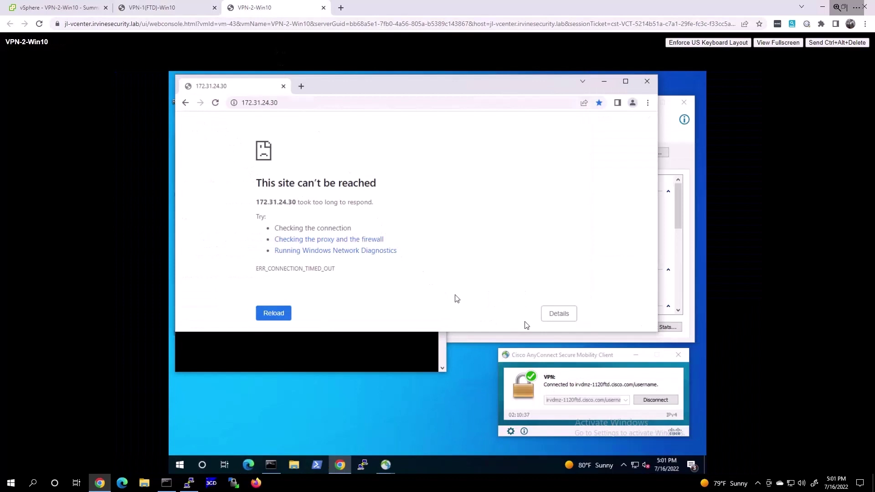
{"action": "left_click", "coordinate": [554, 337]}
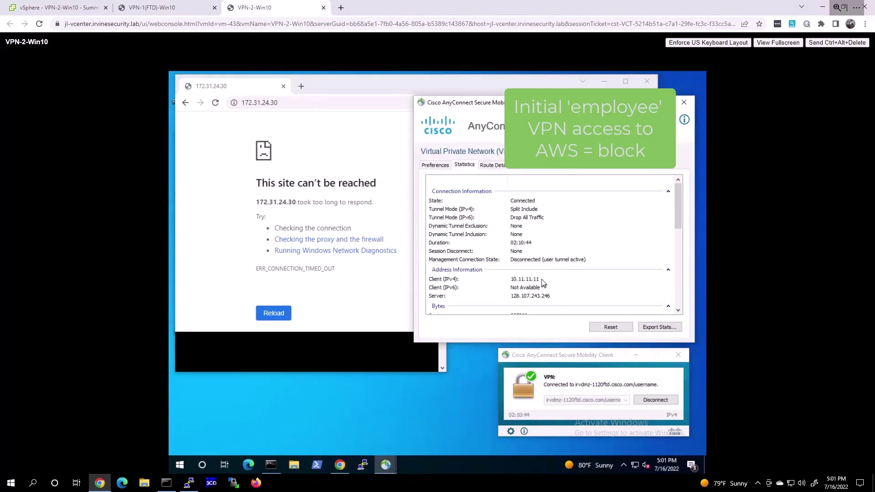
{"action": "left_click", "coordinate": [346, 348]}
{"action": "key", "text": "Up"}
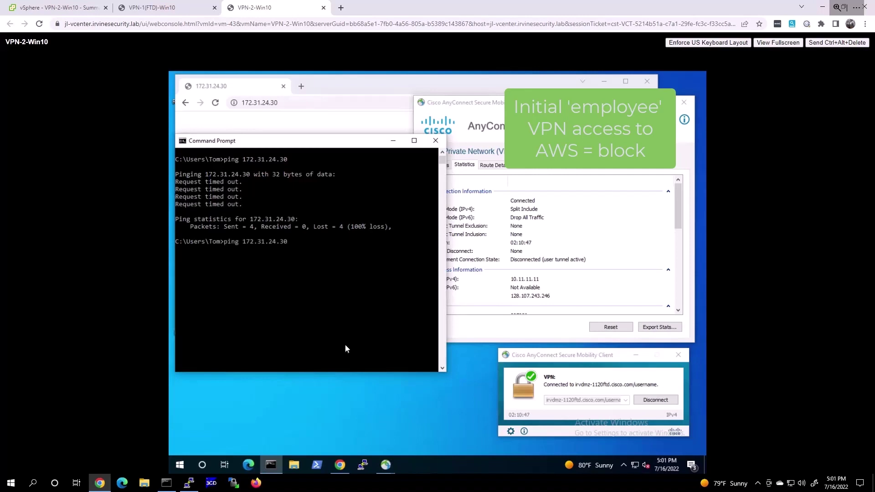
{"action": "key", "text": "Return"}
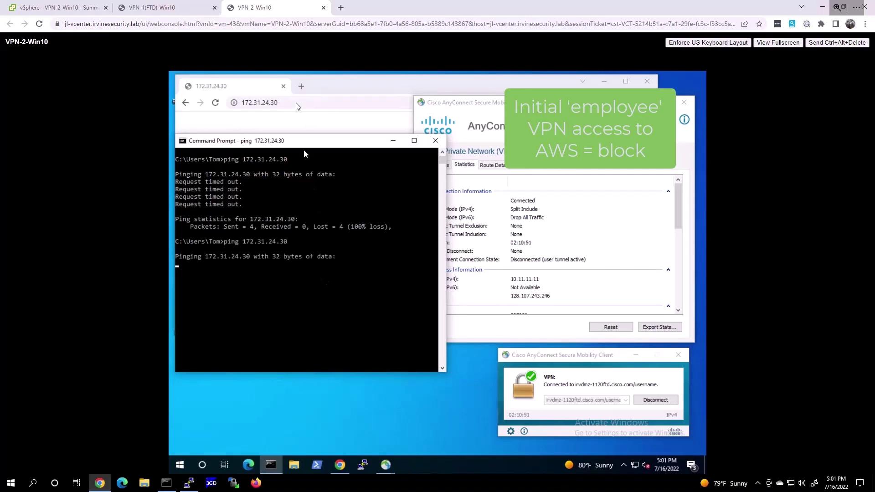
{"action": "left_click", "coordinate": [255, 85]}
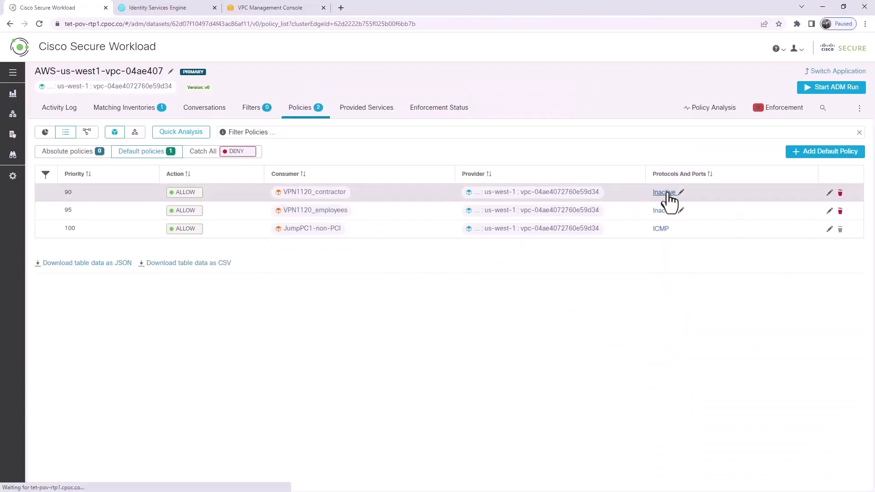
Step: Add an ICMP rule to the priority 90 VPN1120_contractor policy
{"action": "left_click", "coordinate": [666, 194]}
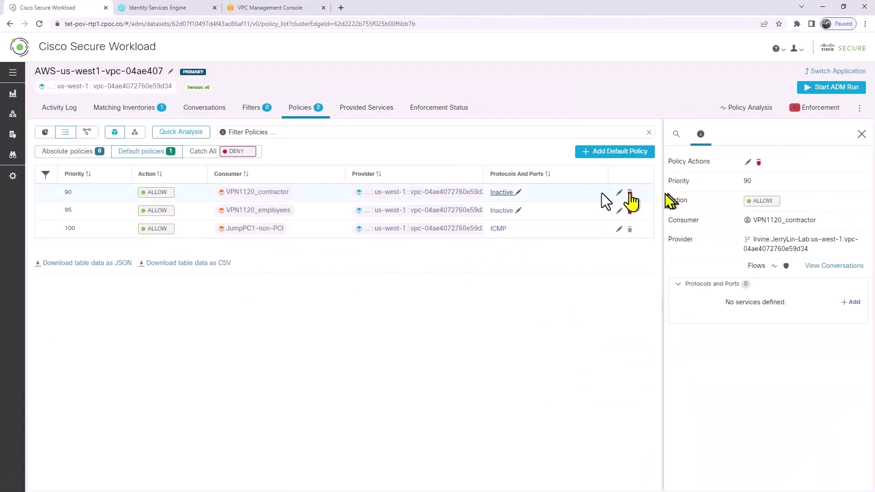
{"action": "left_click", "coordinate": [851, 304]}
{"action": "left_click", "coordinate": [703, 305]}
{"action": "left_click", "coordinate": [689, 341]}
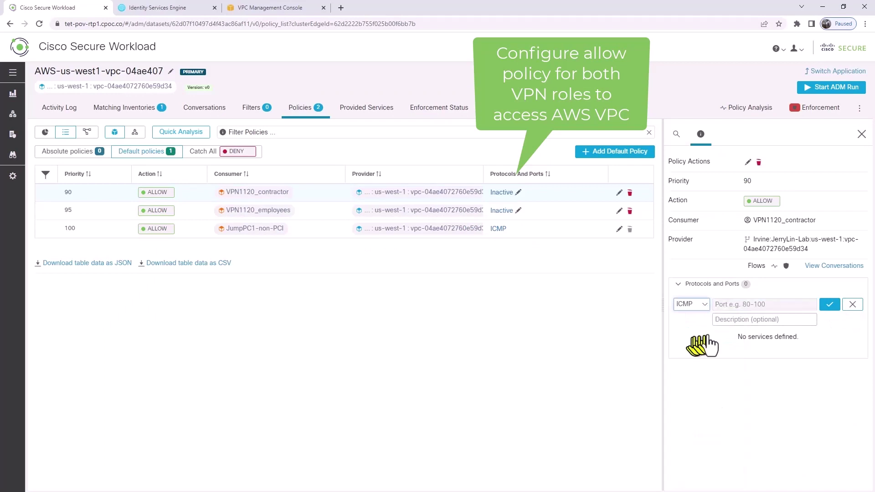
{"action": "left_click", "coordinate": [832, 306]}
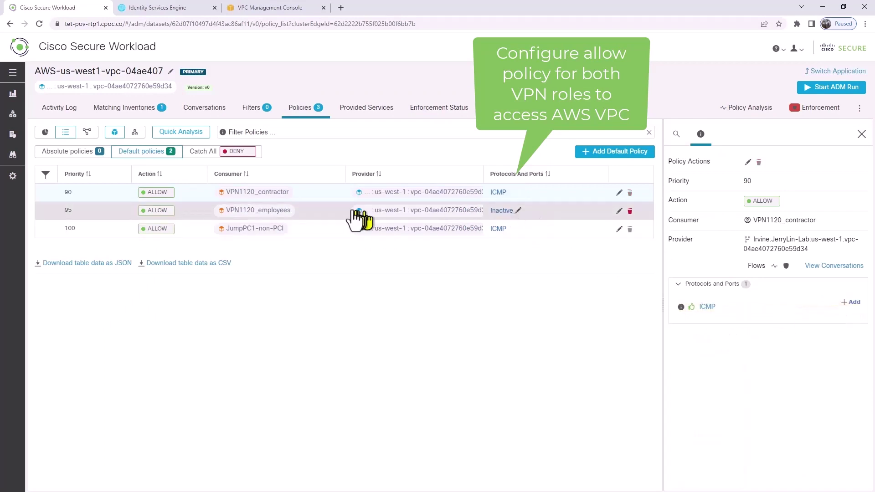
Step: Add an ICMP rule to the priority 95 VPN1120_employees policy
{"action": "left_click", "coordinate": [502, 211]}
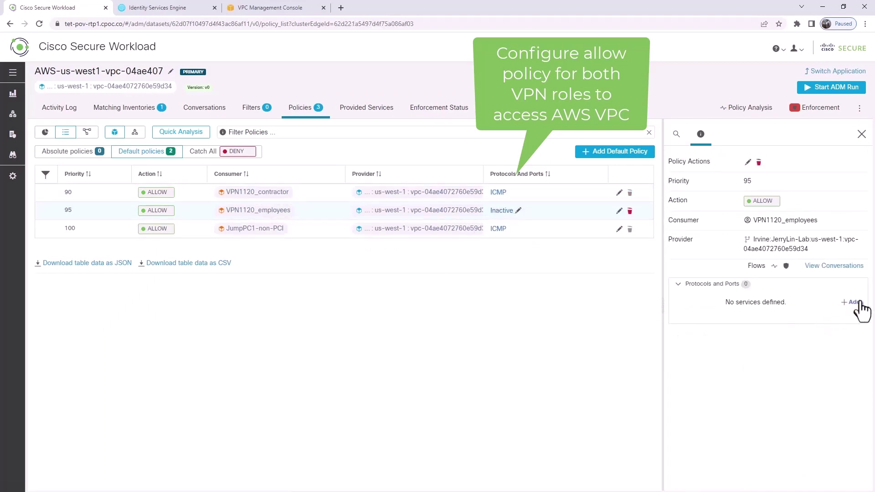
{"action": "left_click", "coordinate": [851, 302]}
{"action": "left_click", "coordinate": [704, 304]}
{"action": "left_click", "coordinate": [695, 346]}
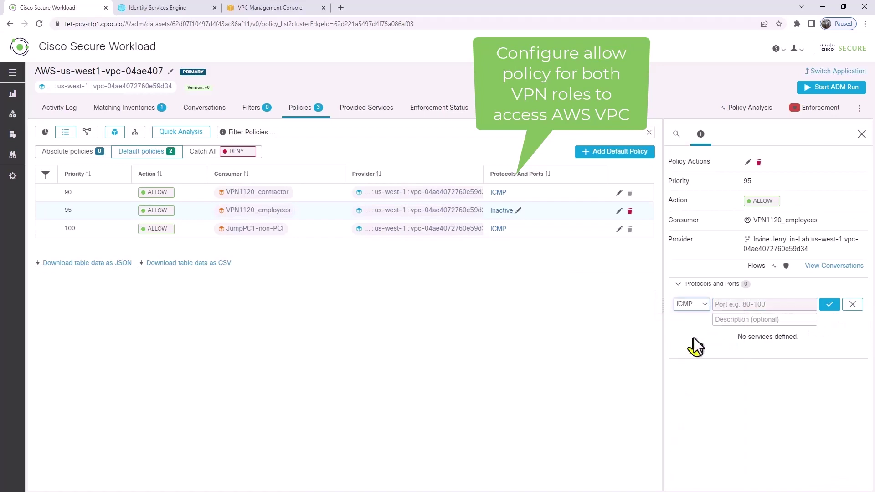
{"action": "left_click", "coordinate": [830, 305]}
Step: Add TCP 80-443 and TCP 22 rules to the VPN1120_employees policy
{"action": "left_click", "coordinate": [852, 303]}
{"action": "left_click", "coordinate": [704, 305]}
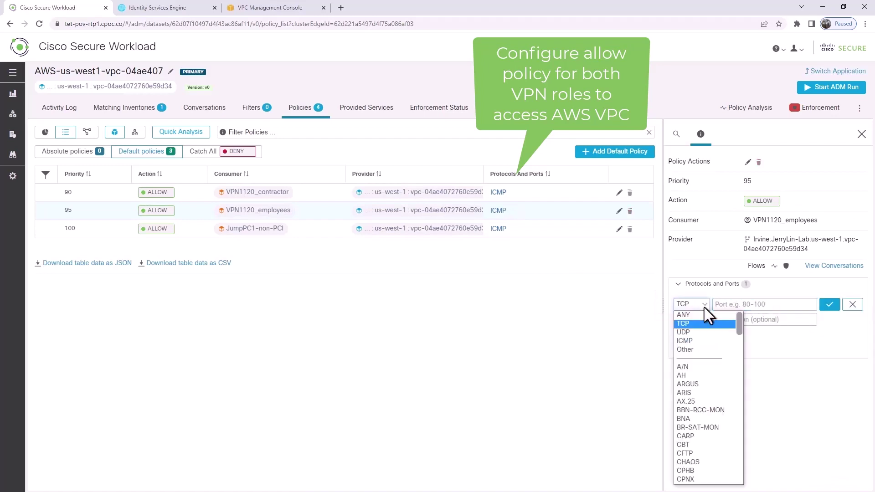
{"action": "left_click", "coordinate": [697, 323]}
{"action": "left_click", "coordinate": [740, 309]}
{"action": "type", "text": "8"}
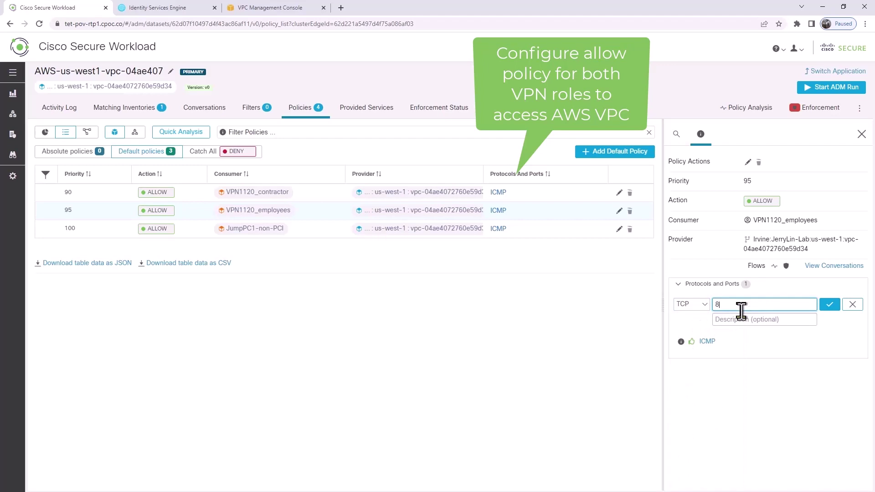
{"action": "type", "text": "0-443"}
{"action": "left_click", "coordinate": [830, 305]}
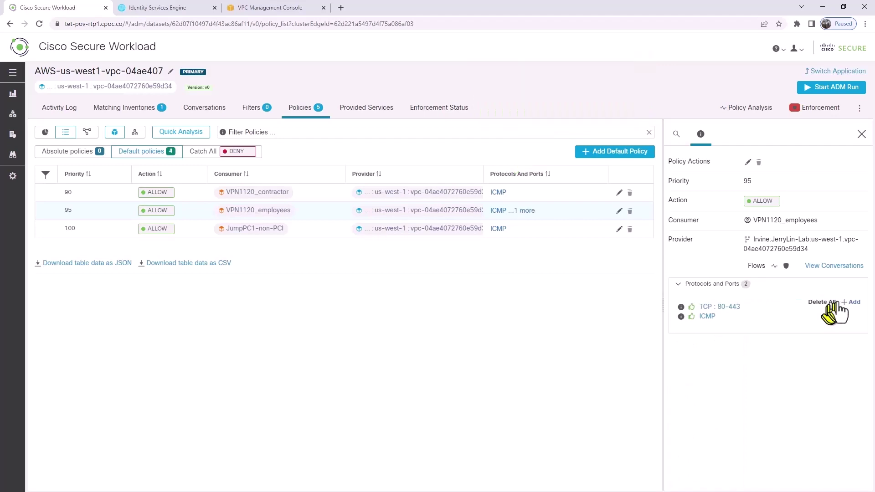
{"action": "left_click", "coordinate": [852, 303]}
{"action": "left_click", "coordinate": [756, 304]}
{"action": "type", "text": "22"}
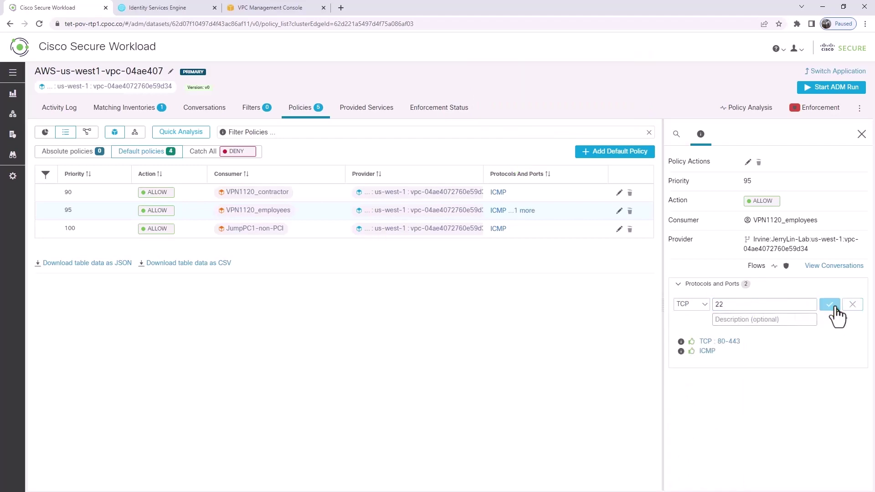
{"action": "left_click", "coordinate": [830, 305]}
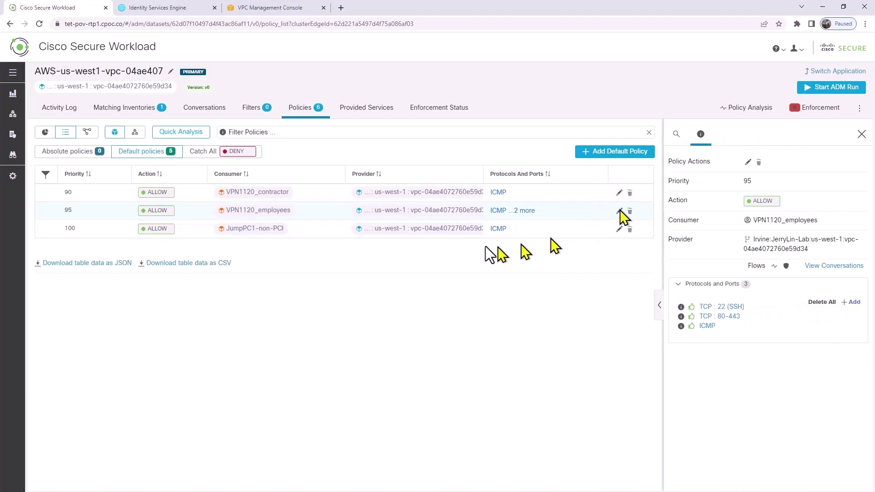
Step: Run the Enforce Policies wizard through its review steps and accept to enforce version p21
{"action": "left_click", "coordinate": [816, 110]}
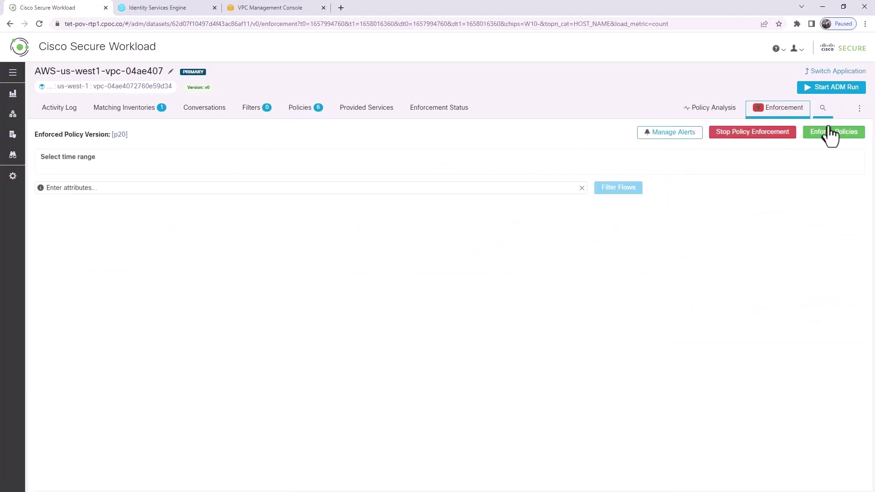
{"action": "left_click", "coordinate": [831, 137]}
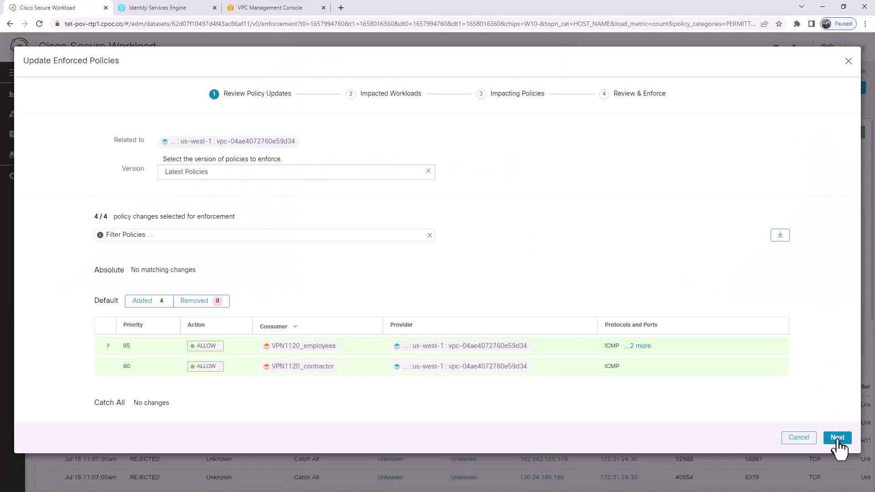
{"action": "left_click", "coordinate": [836, 435]}
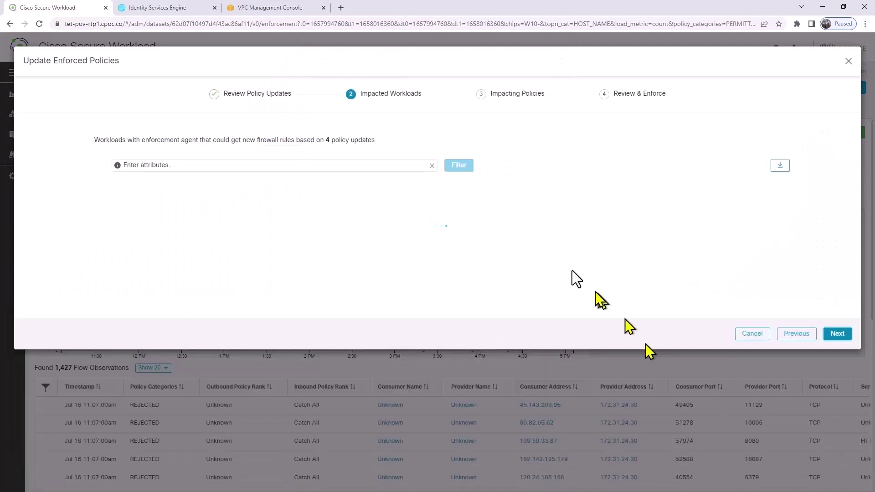
{"action": "left_click", "coordinate": [838, 381]}
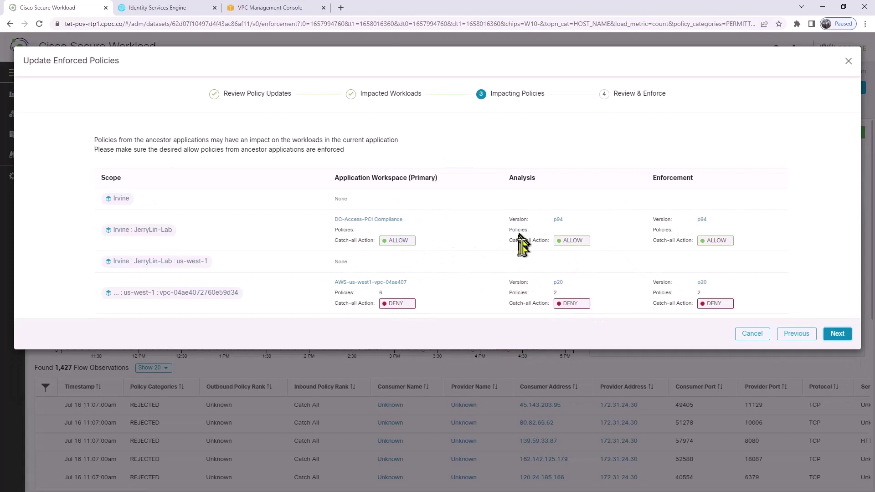
{"action": "left_click", "coordinate": [838, 334]}
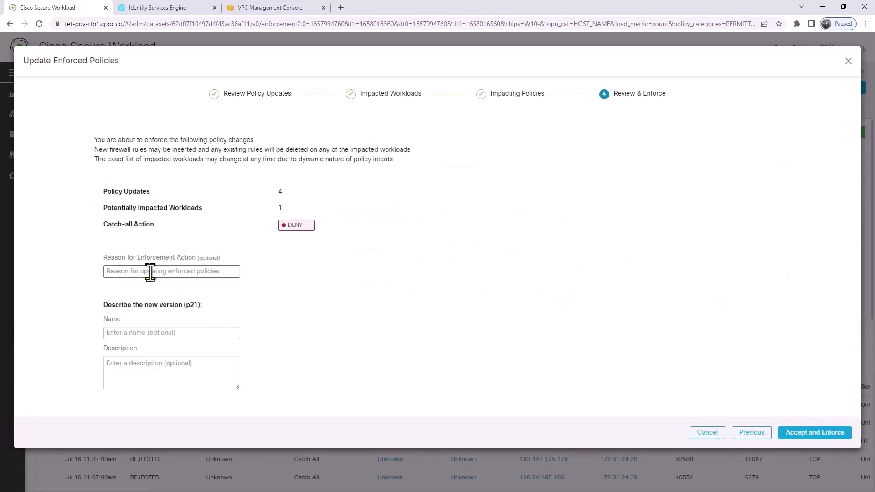
{"action": "left_click", "coordinate": [801, 435]}
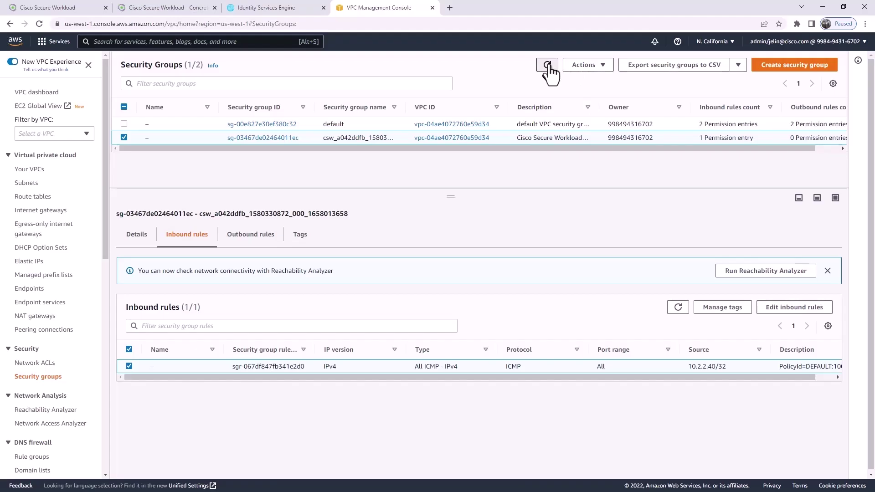
Step: Refresh AWS Security Groups and select the csw_ group to view its five inbound rules
{"action": "left_click", "coordinate": [547, 64]}
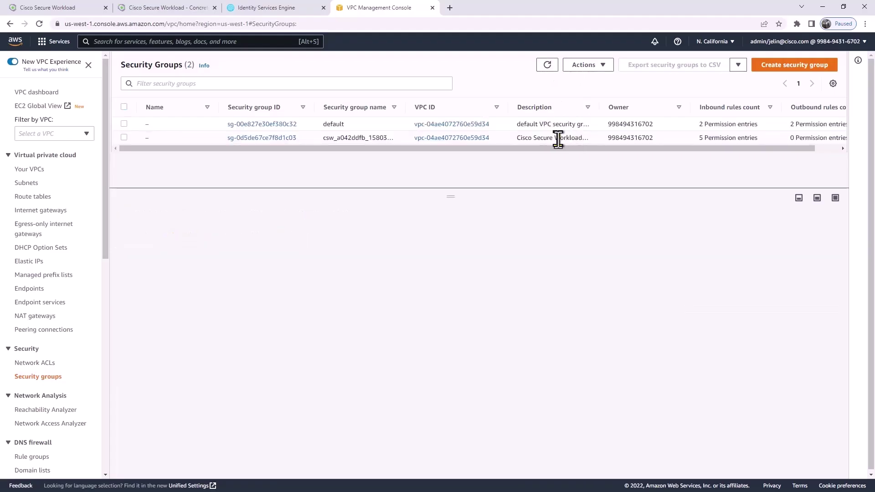
{"action": "left_click", "coordinate": [124, 137]}
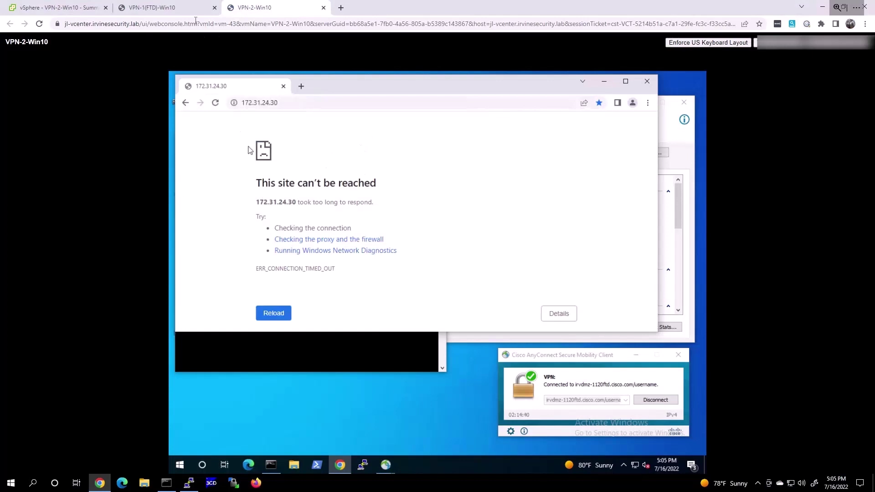
Step: On VPN-1, rerun ping 172.31.24.30 and confirm it now succeeds
{"action": "left_click", "coordinate": [172, 8]}
{"action": "left_click", "coordinate": [377, 339]}
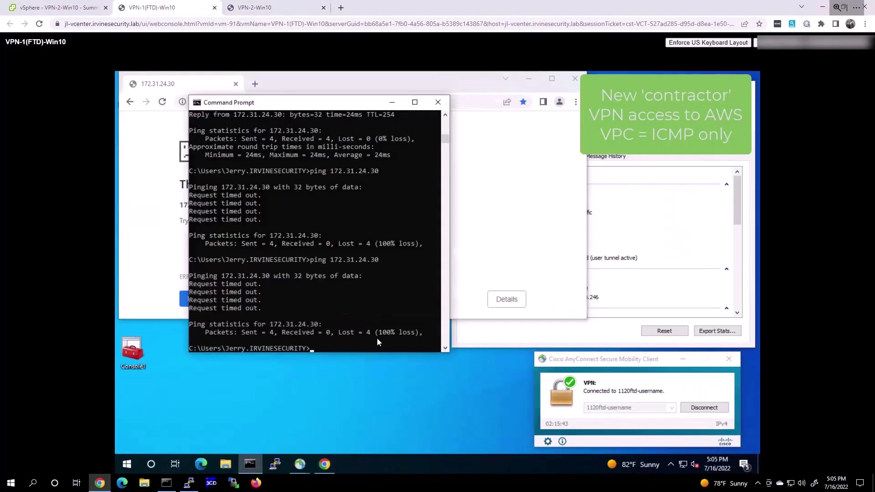
{"action": "key", "text": "Up"}
{"action": "key", "text": "Return"}
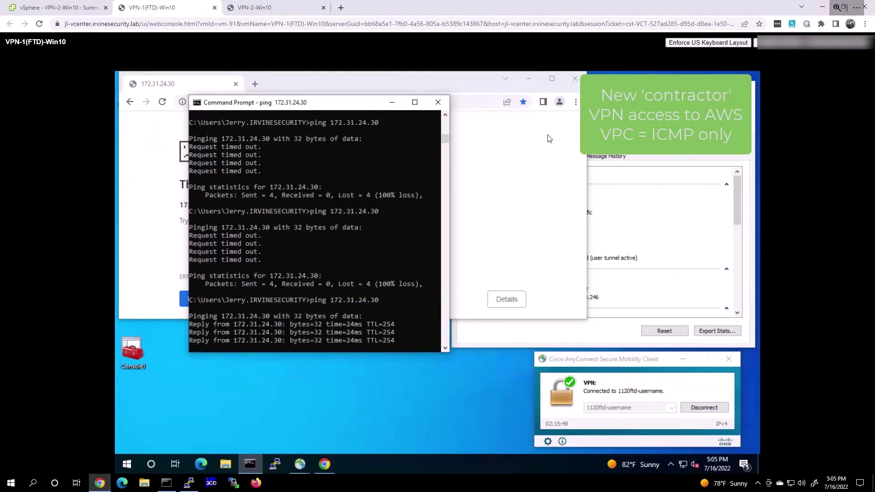
{"action": "left_click", "coordinate": [549, 138]}
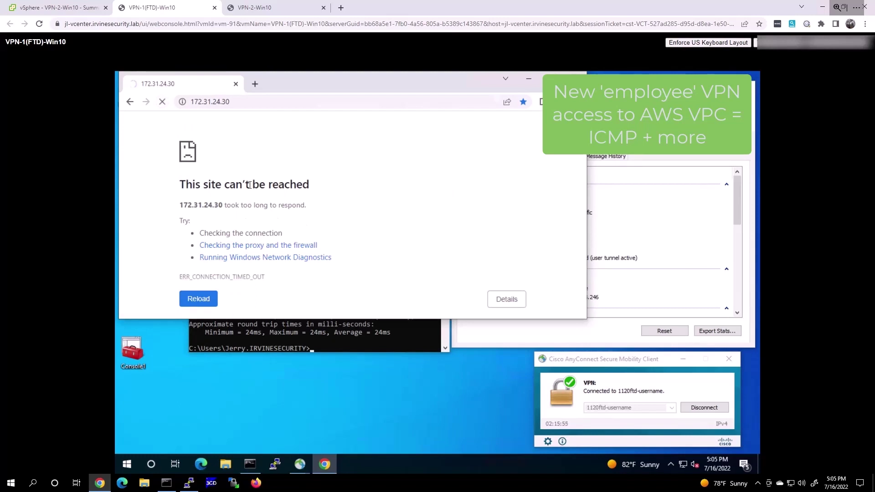
Step: On VPN-2, rerun ping 172.31.24.30 and reload the demo page, which now loads
{"action": "left_click", "coordinate": [270, 9]}
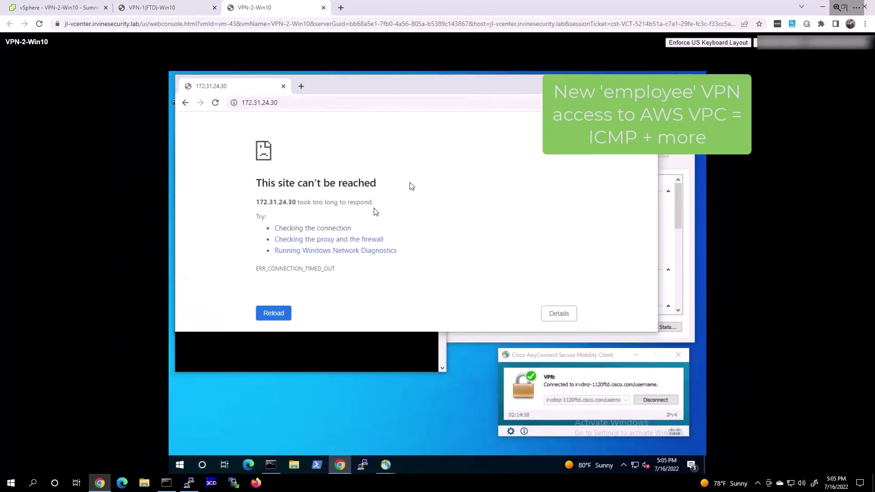
{"action": "left_click", "coordinate": [389, 356]}
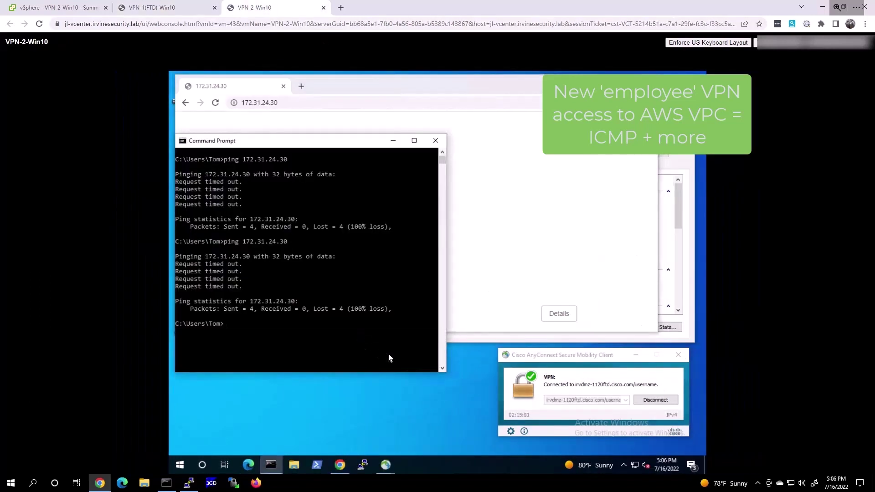
{"action": "key", "text": "Up"}
{"action": "key", "text": "Return"}
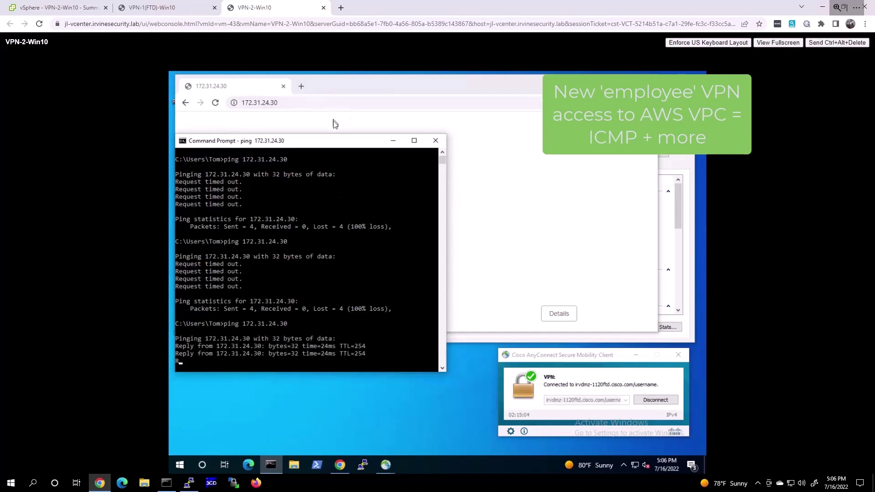
{"action": "left_click", "coordinate": [335, 124]}
{"action": "left_click", "coordinate": [216, 103]}
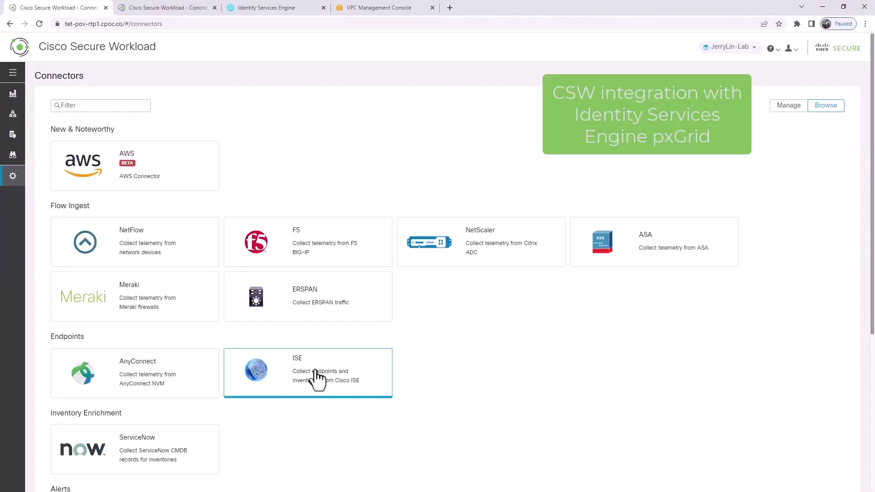
{"action": "left_click", "coordinate": [317, 371]}
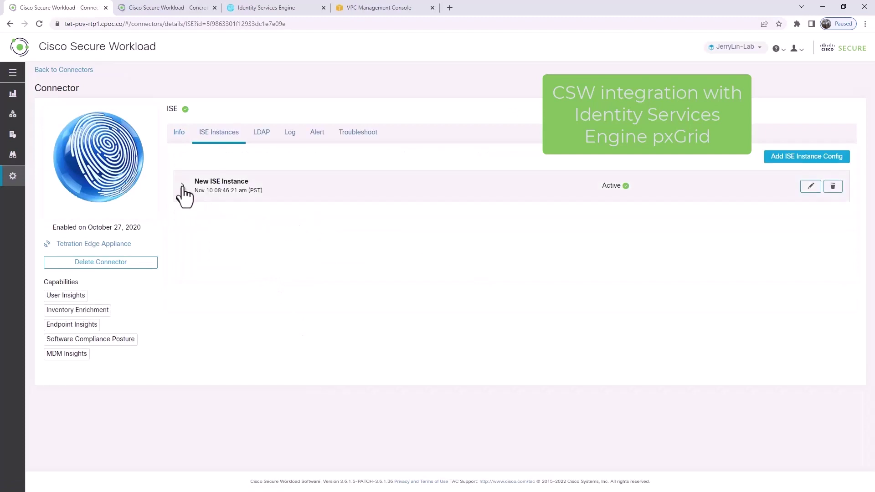
Step: Expand the ISE instance's connection details, then view the AWS connector's settings
{"action": "left_click", "coordinate": [183, 187]}
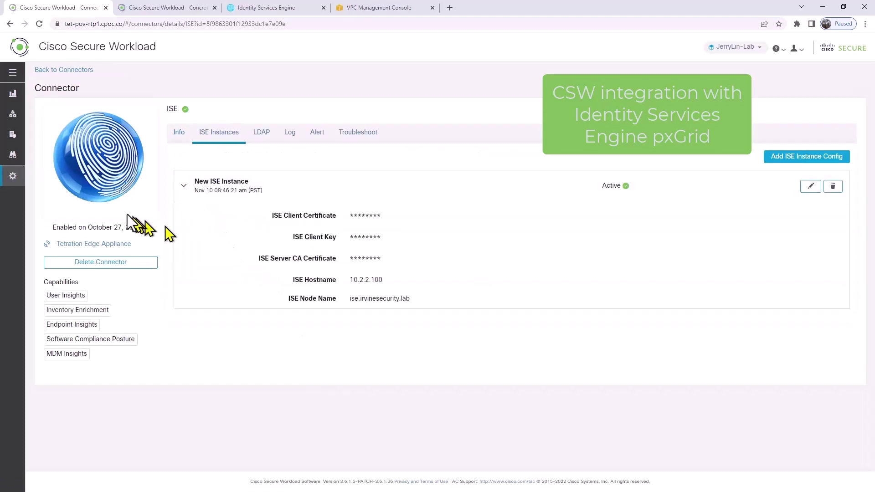
{"action": "left_click", "coordinate": [35, 178]}
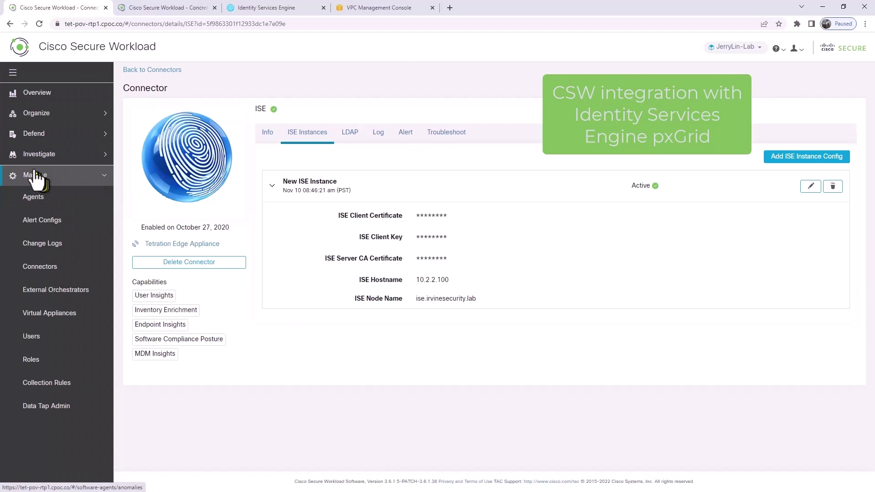
{"action": "left_click", "coordinate": [78, 70]}
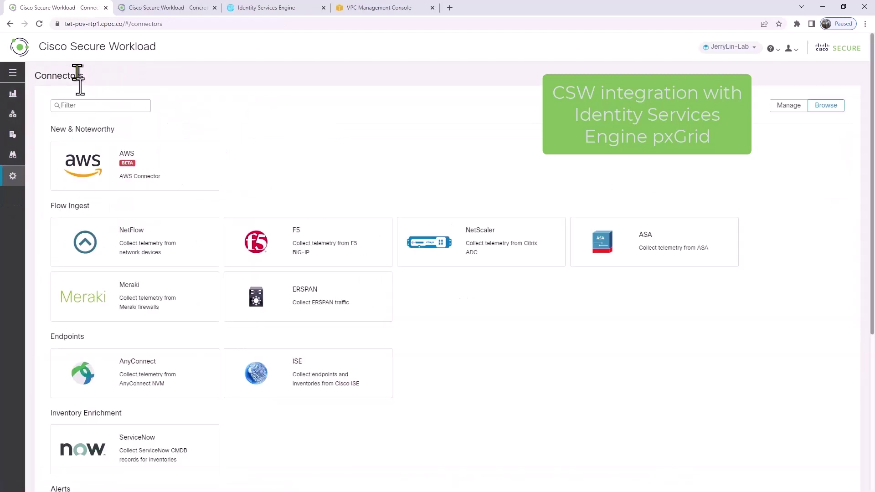
{"action": "left_click", "coordinate": [122, 172]}
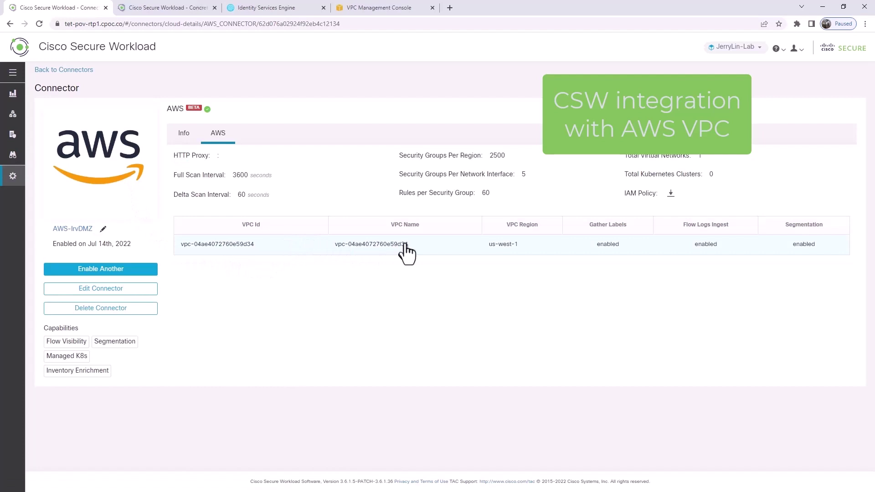
Step: Go to Defend > Segmentation to see the workspaces overview
{"action": "mouse_move", "coordinate": [30, 104]}
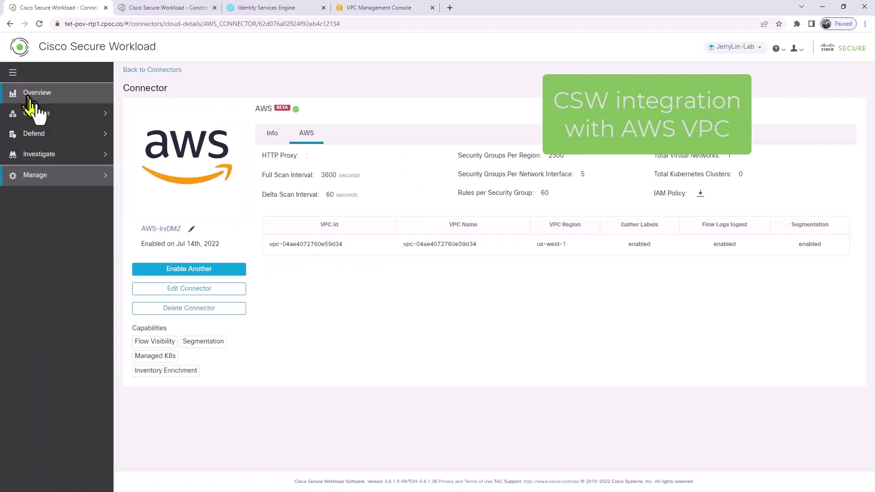
{"action": "left_click", "coordinate": [52, 135]}
{"action": "left_click", "coordinate": [53, 158]}
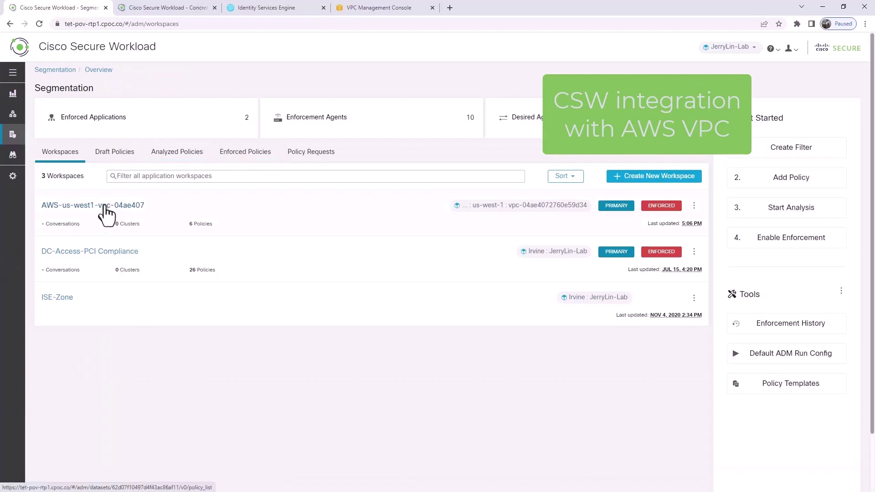
Step: In the AWS-us-west1-vpc-04ae407 workspace, inspect both VPN1120 filters and open labels for 10.11.11.11
{"action": "left_click", "coordinate": [105, 207]}
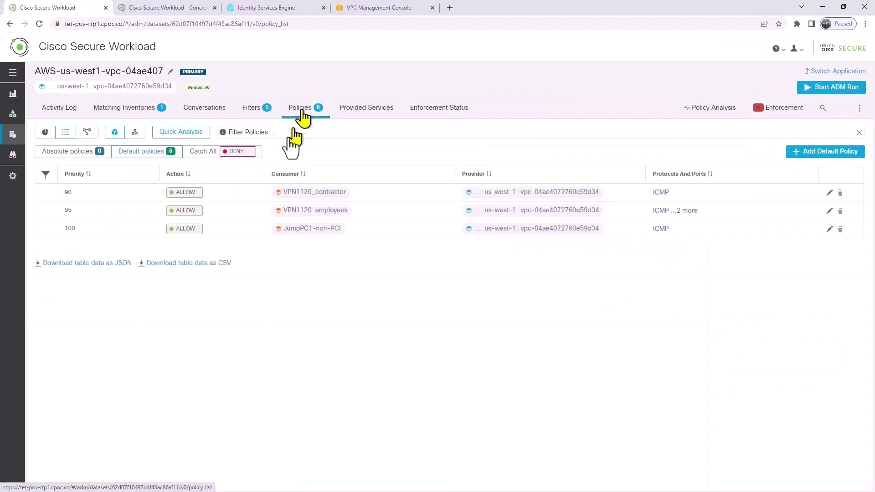
{"action": "left_click", "coordinate": [327, 196]}
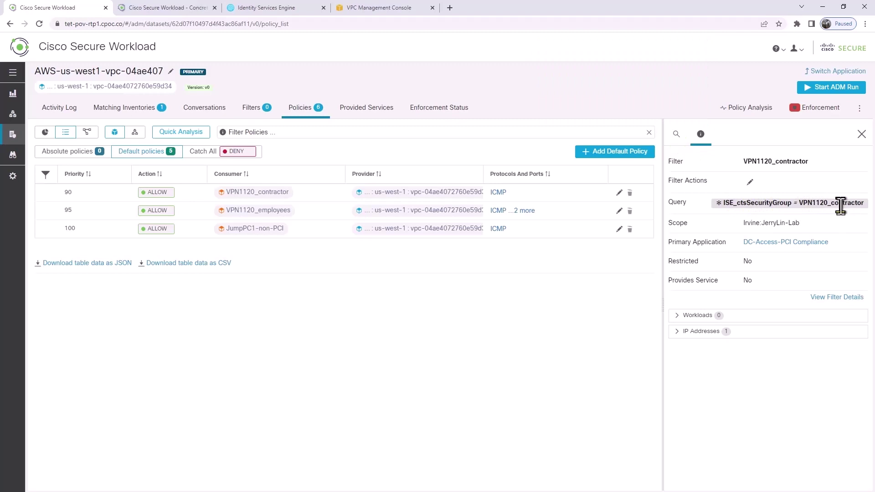
{"action": "left_click", "coordinate": [280, 213]}
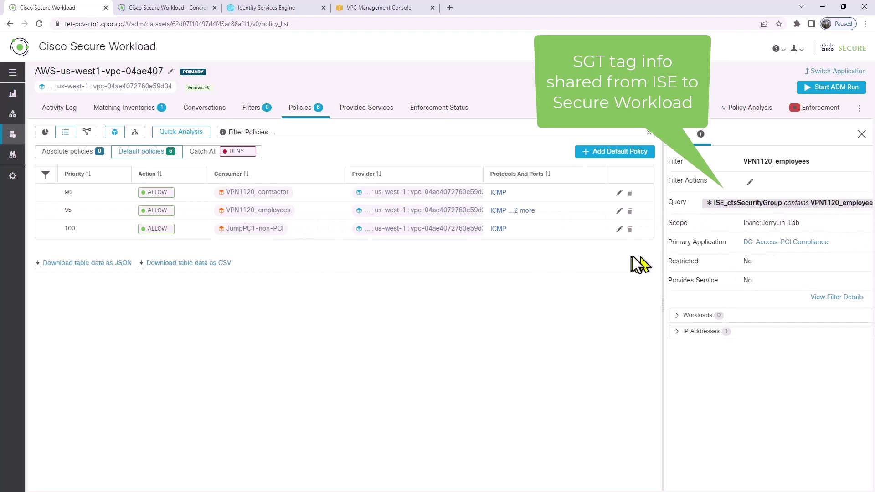
{"action": "left_click", "coordinate": [677, 335]}
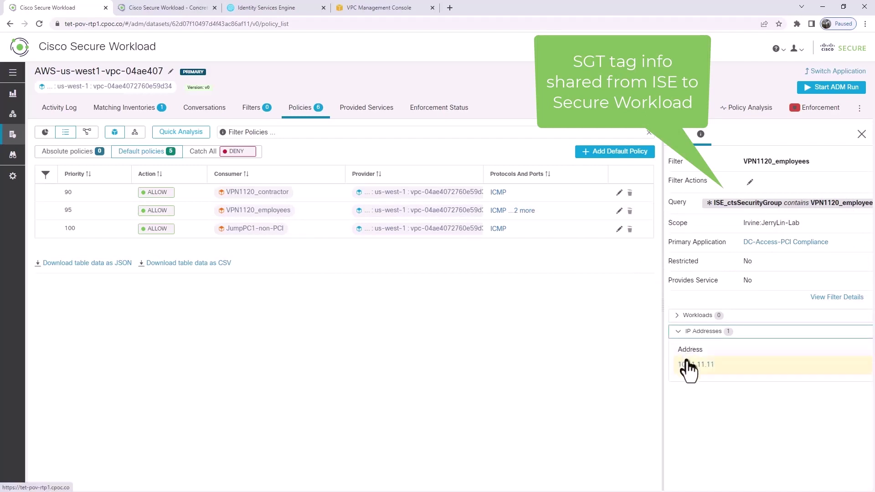
{"action": "left_click", "coordinate": [689, 365]}
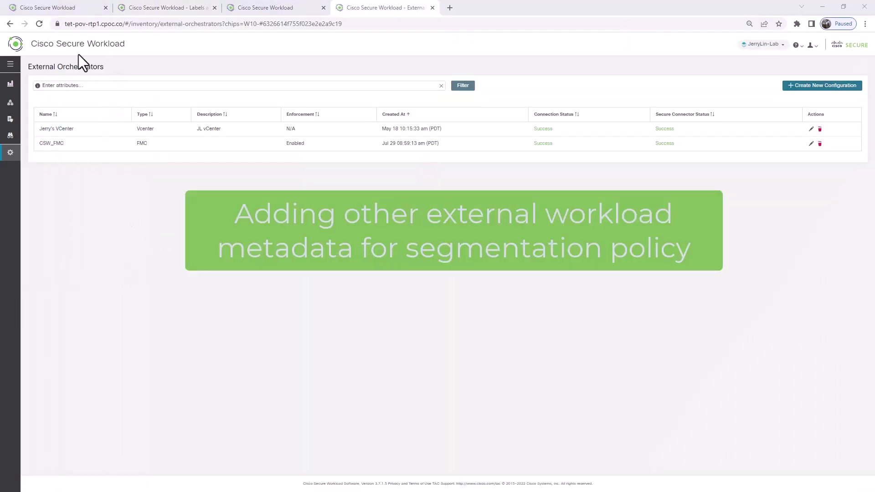
{"action": "left_click", "coordinate": [17, 156]}
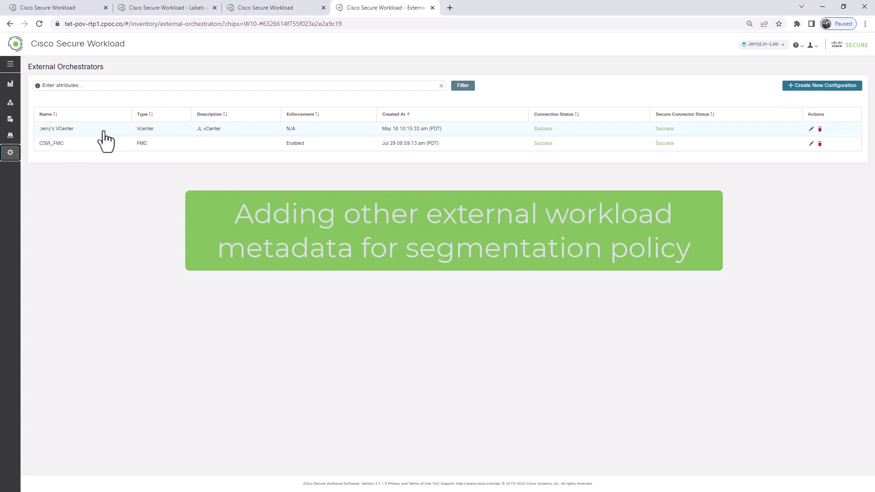
{"action": "left_click", "coordinate": [814, 87]}
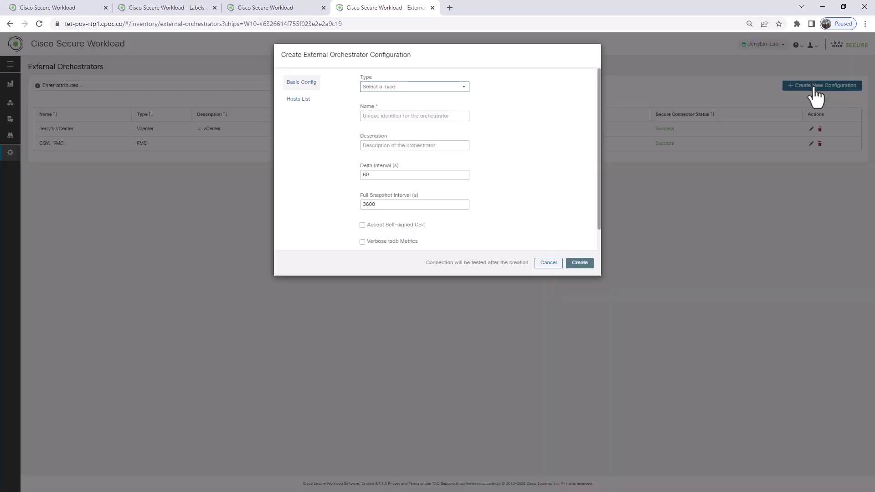
{"action": "left_click", "coordinate": [464, 88]}
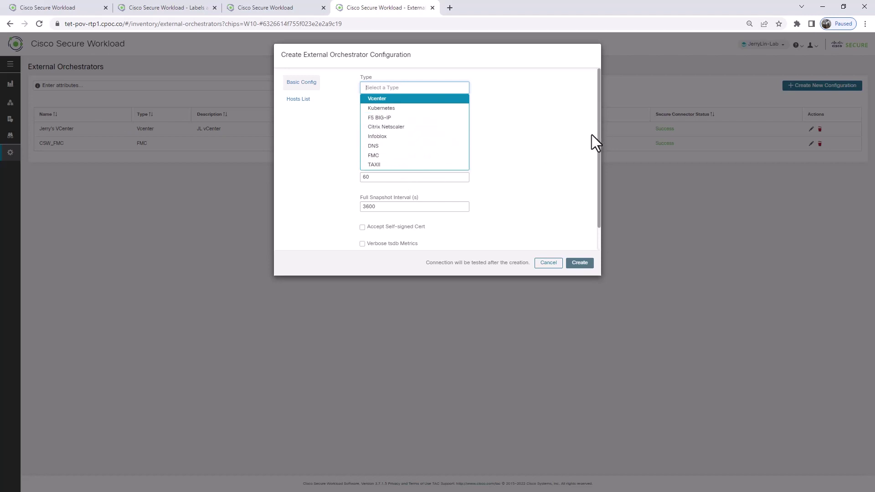
{"action": "left_click", "coordinate": [546, 264]}
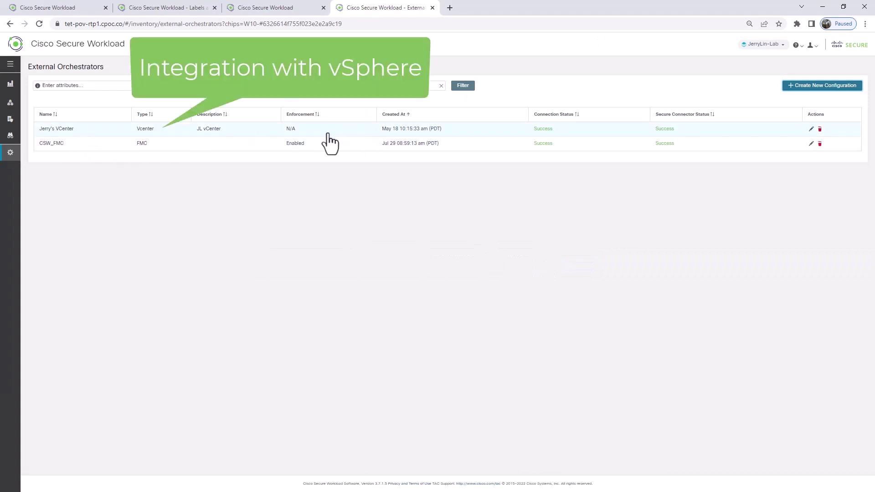
Step: Open DC-Access-PCI Compliance (NEW) policies and view the vSphere-DemoServer3 filter (Win2016-VM3, 10.3.3.110)
{"action": "mouse_move", "coordinate": [9, 112]}
{"action": "left_click", "coordinate": [43, 121]}
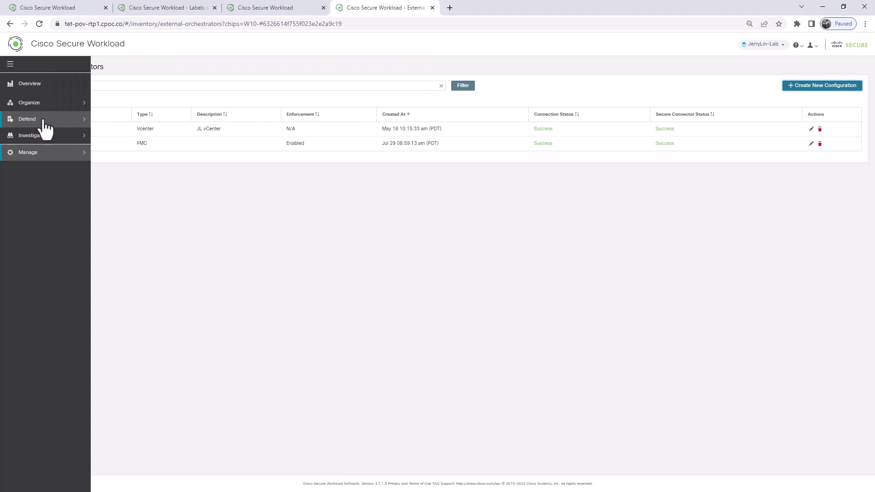
{"action": "left_click", "coordinate": [41, 141]}
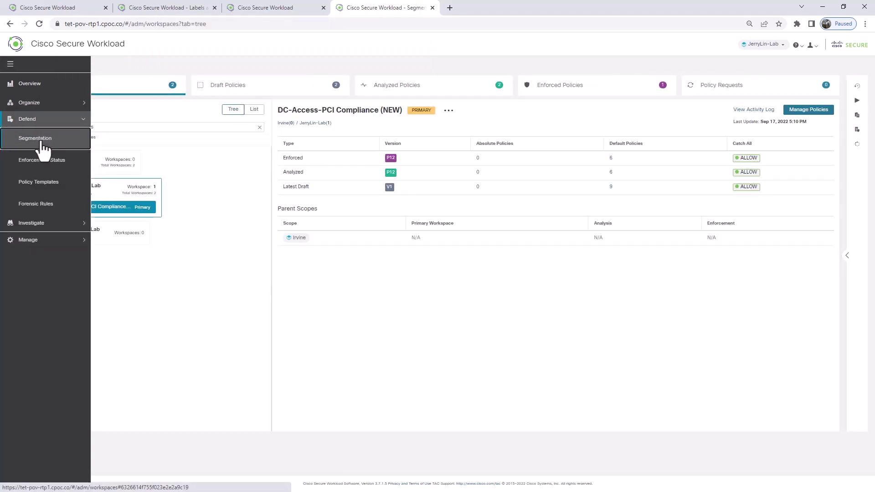
{"action": "left_click", "coordinate": [807, 111]}
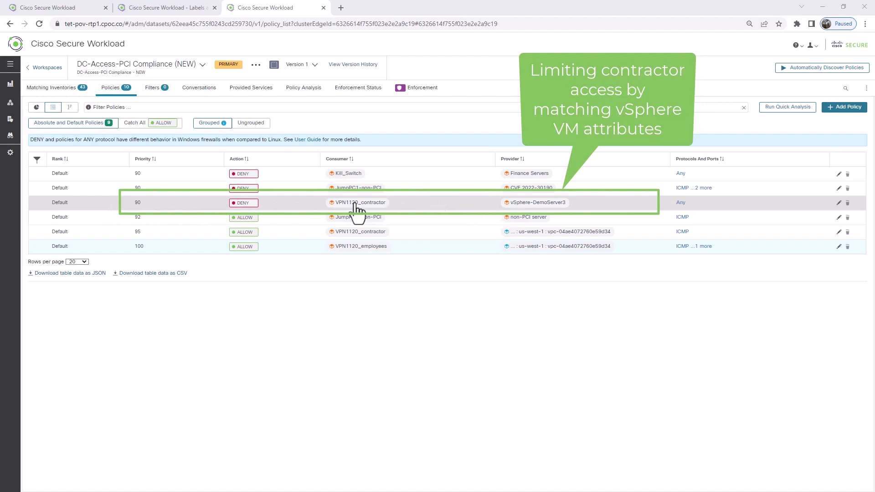
{"action": "left_click", "coordinate": [531, 206]}
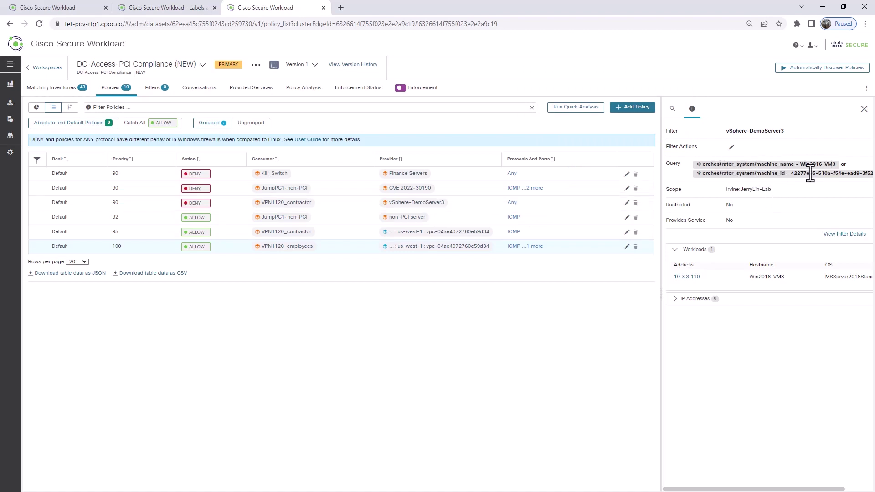
Step: Open the workload profile for 10.3.3.110 to view its vCenter labels, including machine_name Win2016-VM3
{"action": "left_click", "coordinate": [687, 279]}
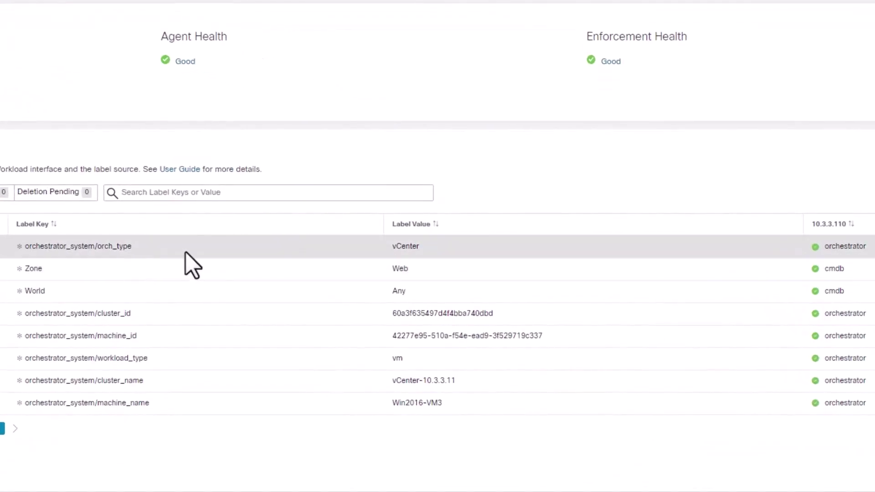